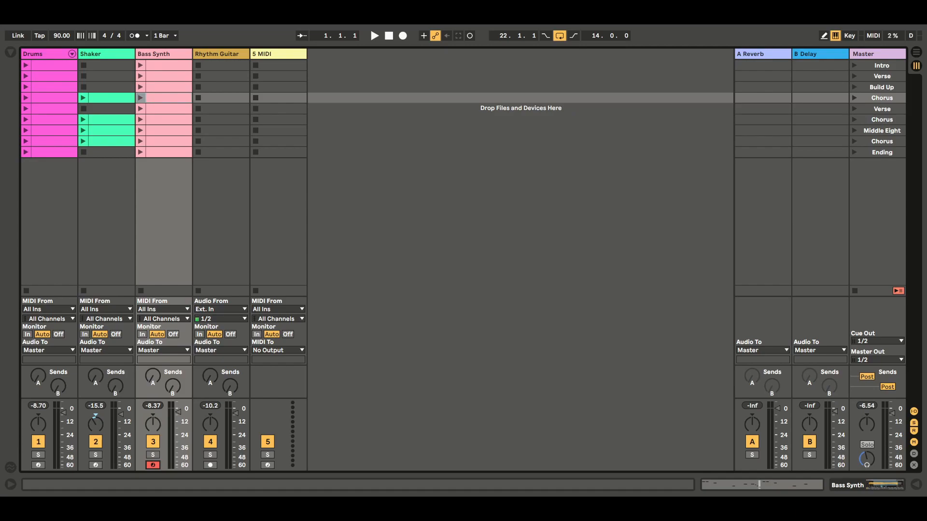
- Disarm the Bass Synth track and arm the Rhythm Guitar track for recording, with its Intro slot selected
{"action": "left_click", "coordinate": [228, 55]}
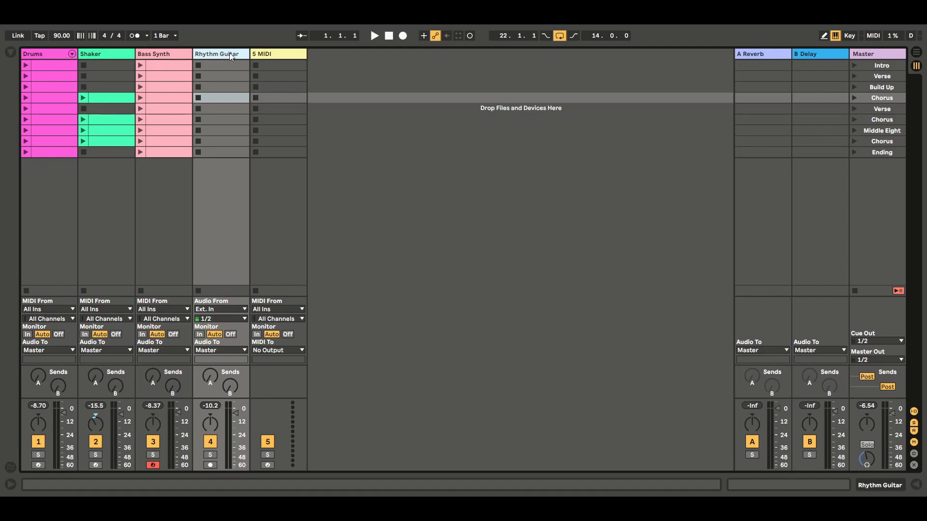
{"action": "left_click", "coordinate": [154, 466]}
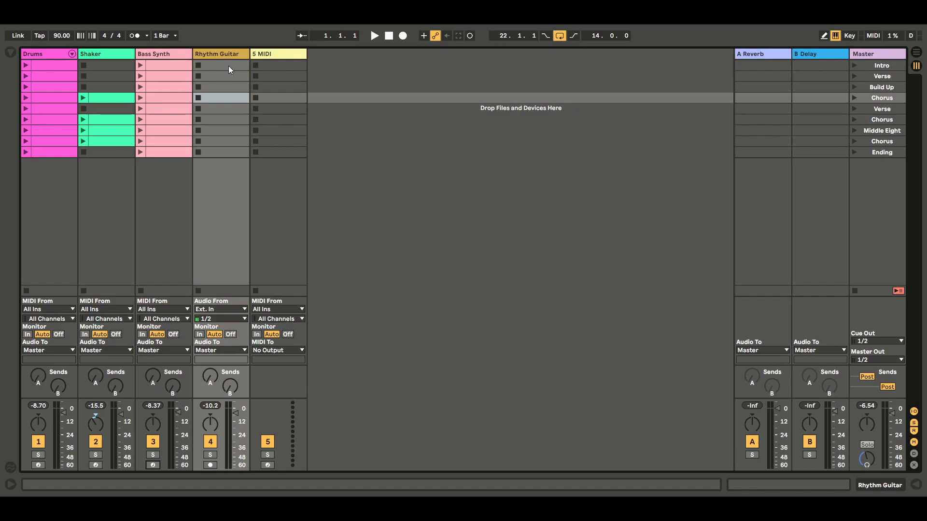
{"action": "left_click", "coordinate": [228, 65]}
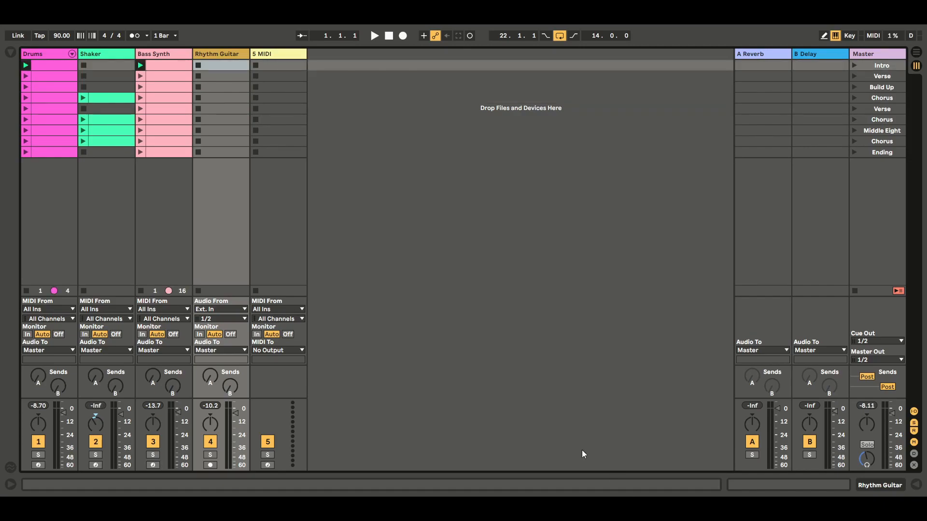
{"action": "left_click", "coordinate": [211, 465]}
{"action": "left_click", "coordinate": [229, 67]}
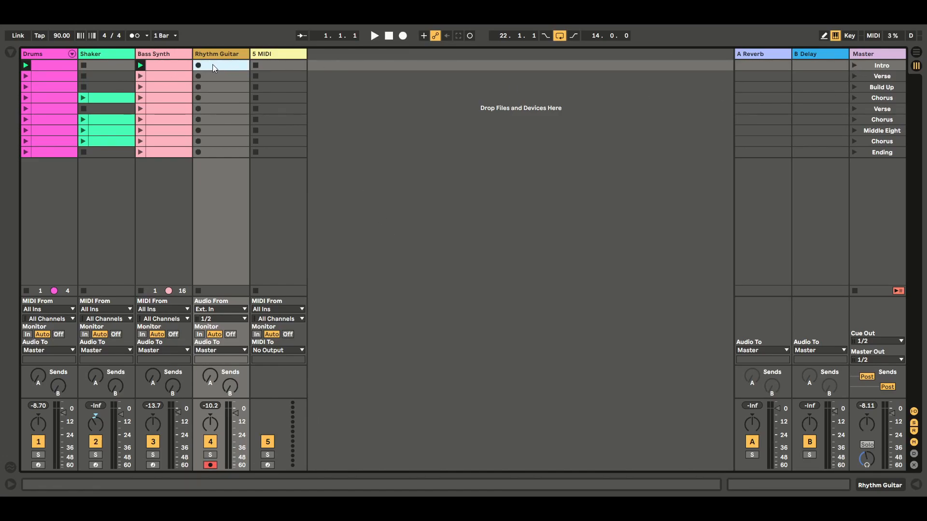
- Record an eight-bar rhythm guitar clip in the Intro slot and stop all clips
{"action": "left_click", "coordinate": [199, 65]}
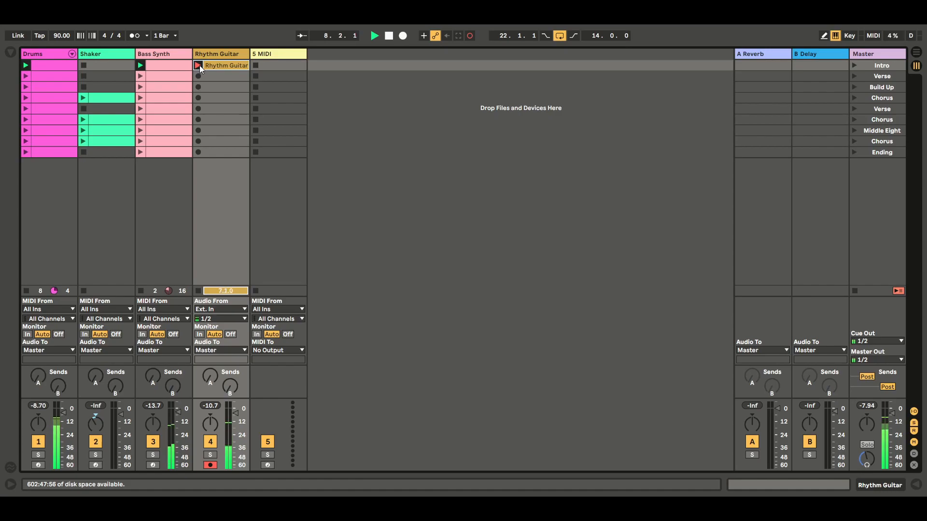
{"action": "left_click", "coordinate": [199, 65]}
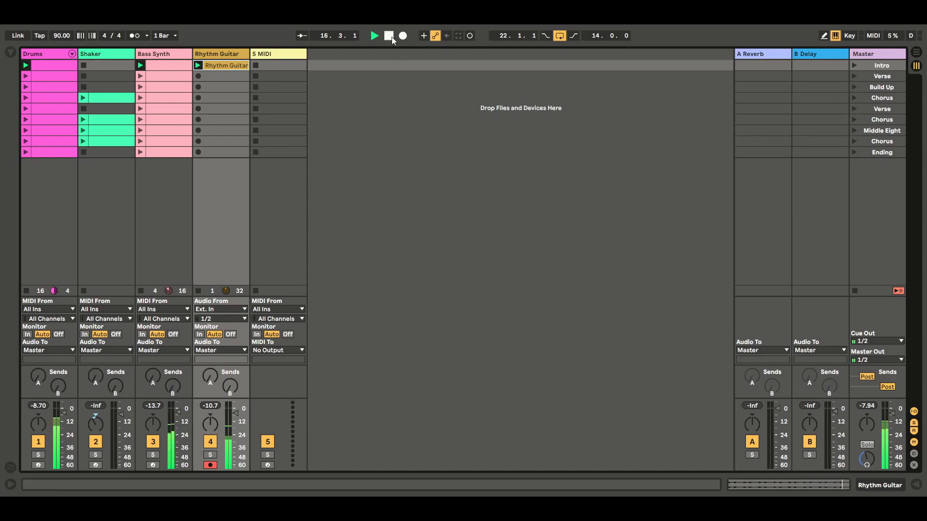
{"action": "left_click", "coordinate": [858, 291]}
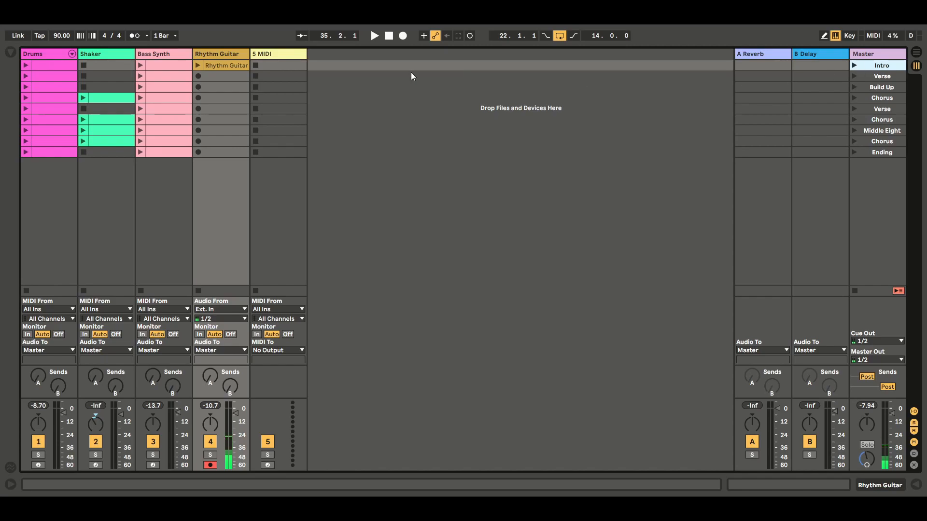
- Move the recorded guitar clip to the first Chorus slot and copy it into the Middle Eight, last Chorus and second Chorus slots
{"action": "left_click", "coordinate": [220, 65]}
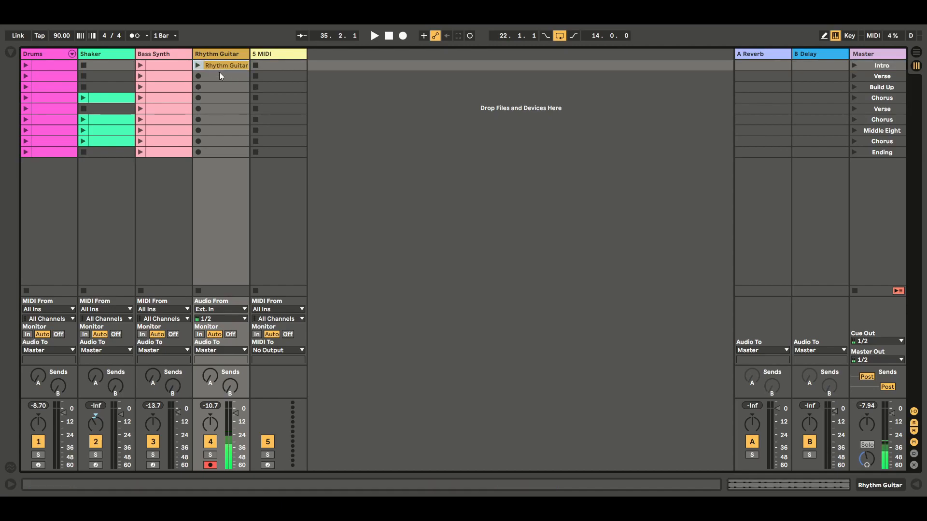
{"action": "left_click_drag", "start_coordinate": [225, 68], "coordinate": [226, 95]}
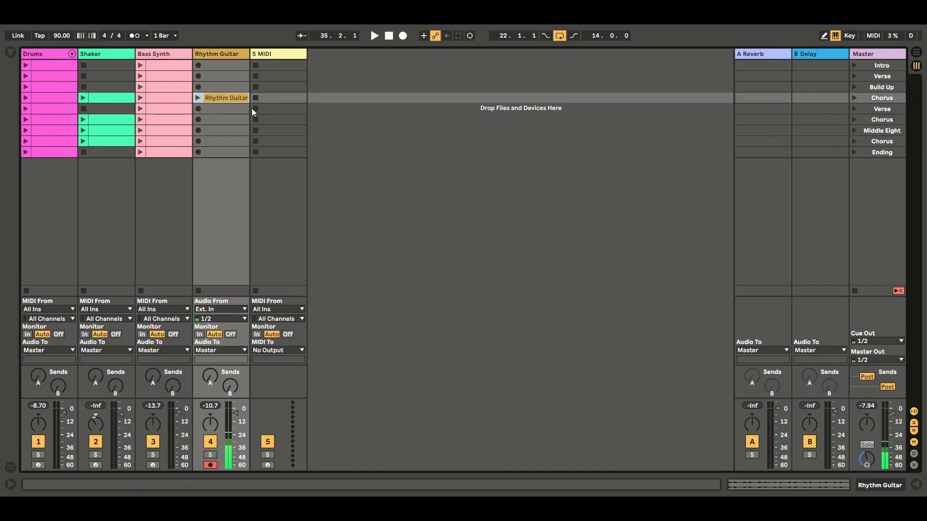
{"action": "left_click", "coordinate": [226, 131]}
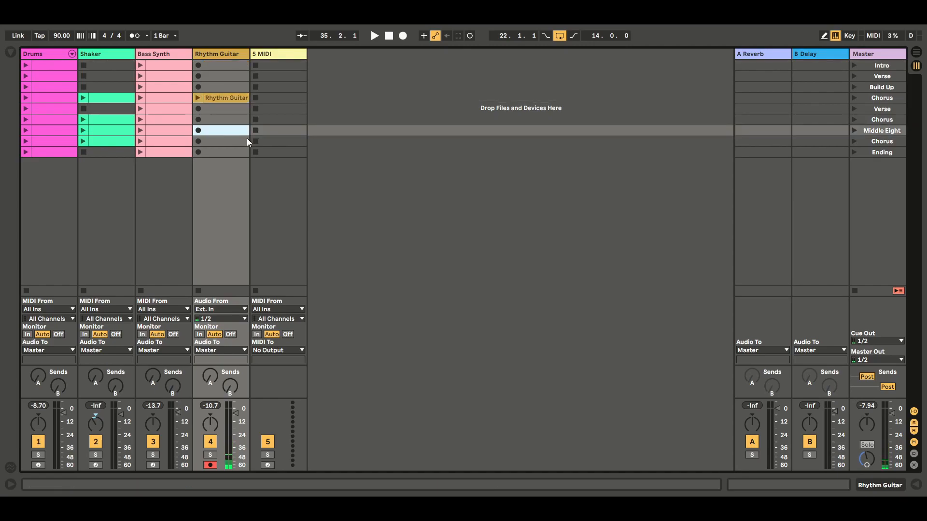
{"action": "key", "text": "ctrl+v"}
{"action": "left_click", "coordinate": [223, 142]}
{"action": "key", "text": "ctrl+v"}
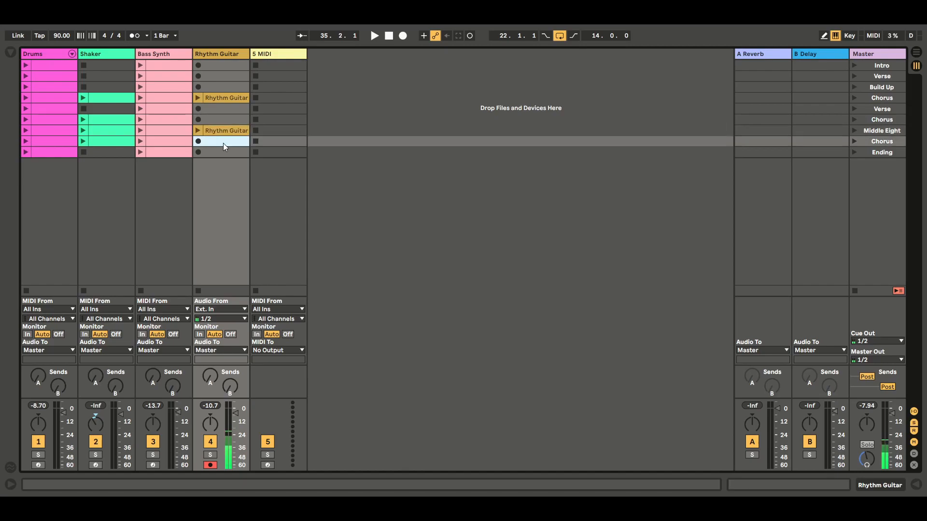
{"action": "left_click", "coordinate": [225, 120]}
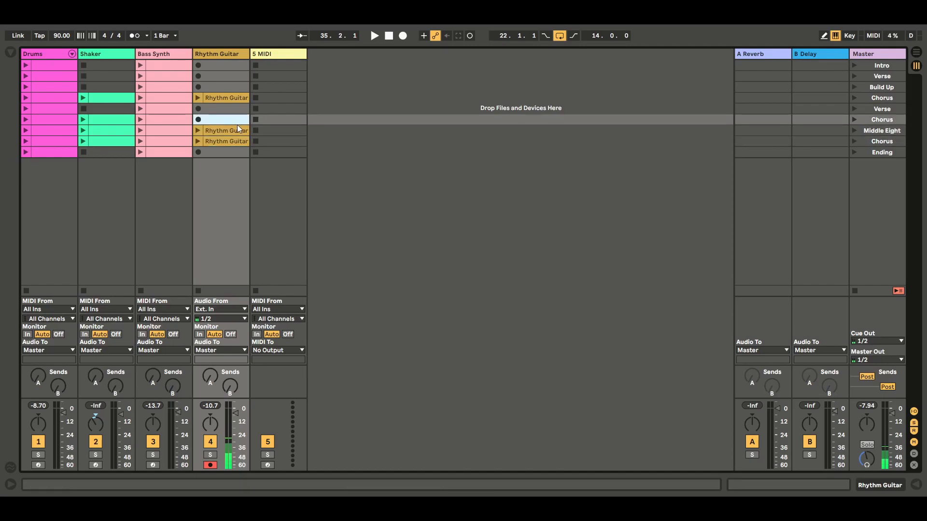
{"action": "key", "text": "ctrl+v"}
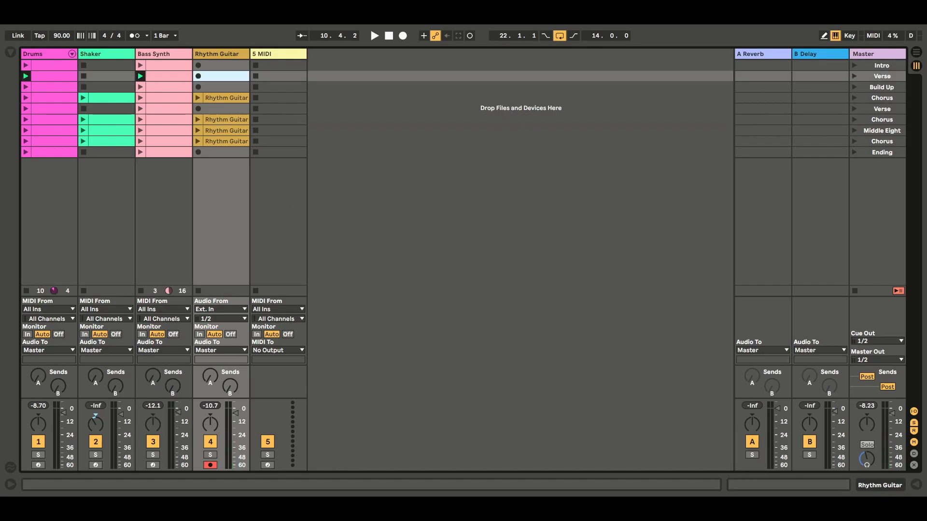
- Record a rhythm guitar clip in the first Verse slot over the playing verse parts and stop playback
{"action": "left_click", "coordinate": [866, 77]}
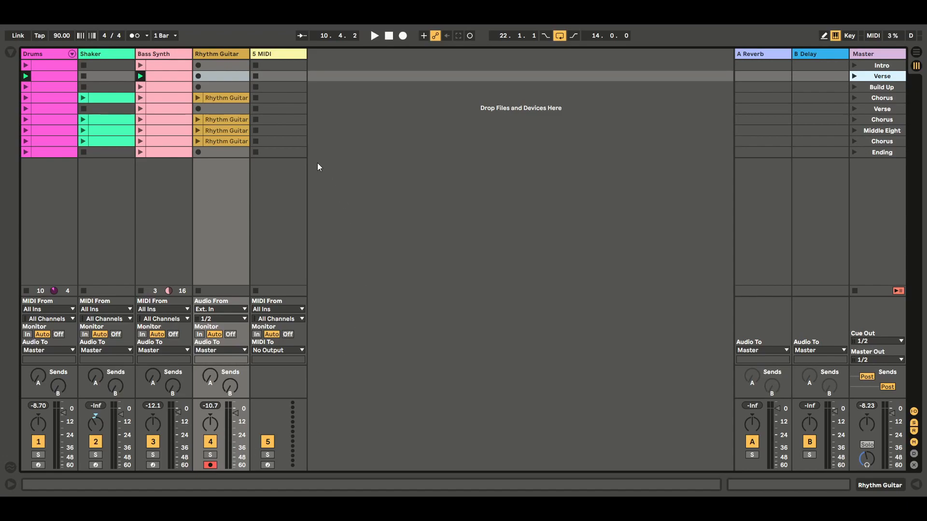
{"action": "left_click", "coordinate": [198, 76]}
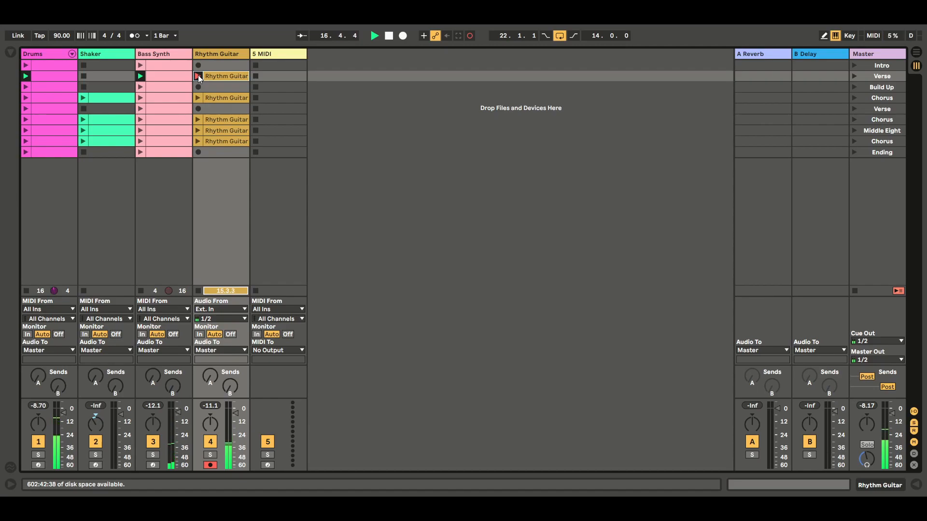
{"action": "left_click", "coordinate": [390, 36]}
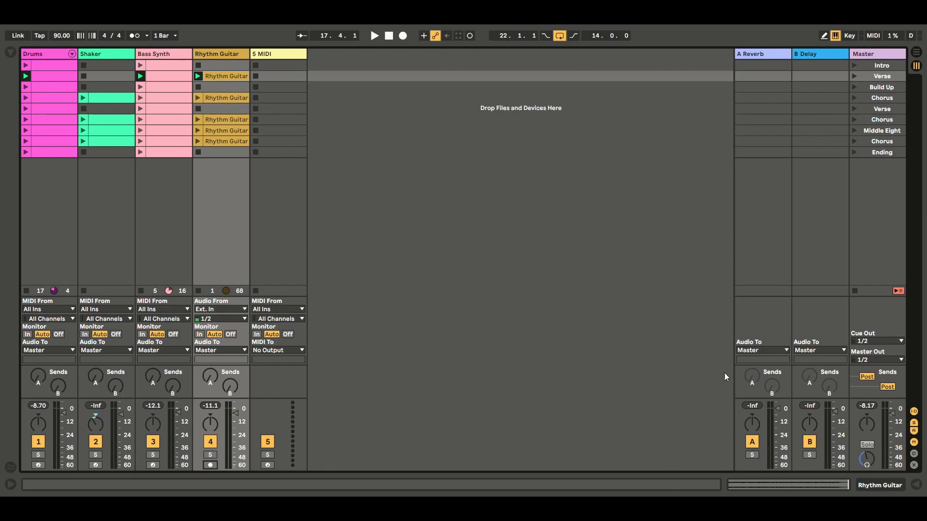
- Play the Verse scene while setting the Rhythm Guitar volume to -2.0 dB and slightly raising the Bass Synth volume, ending with all clips stopped
{"action": "left_click", "coordinate": [855, 77]}
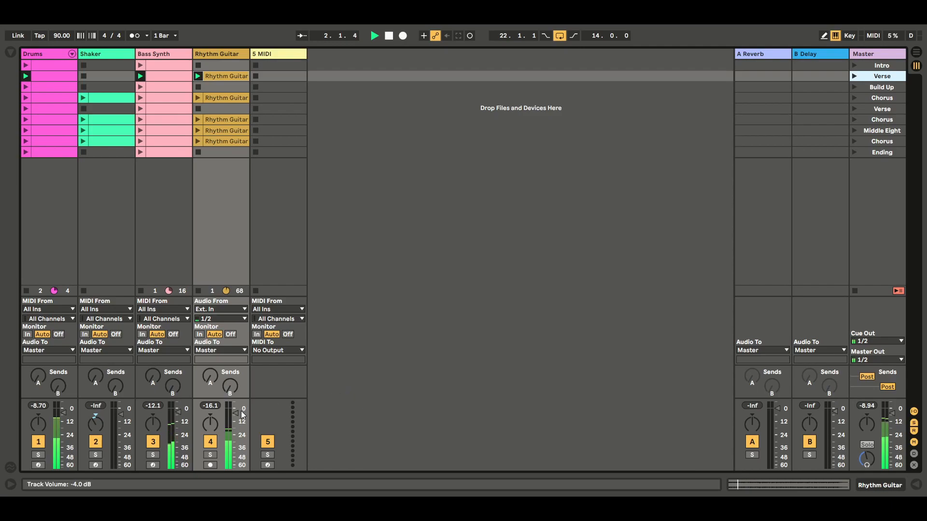
{"action": "left_click_drag", "start_coordinate": [237, 416], "coordinate": [236, 410]}
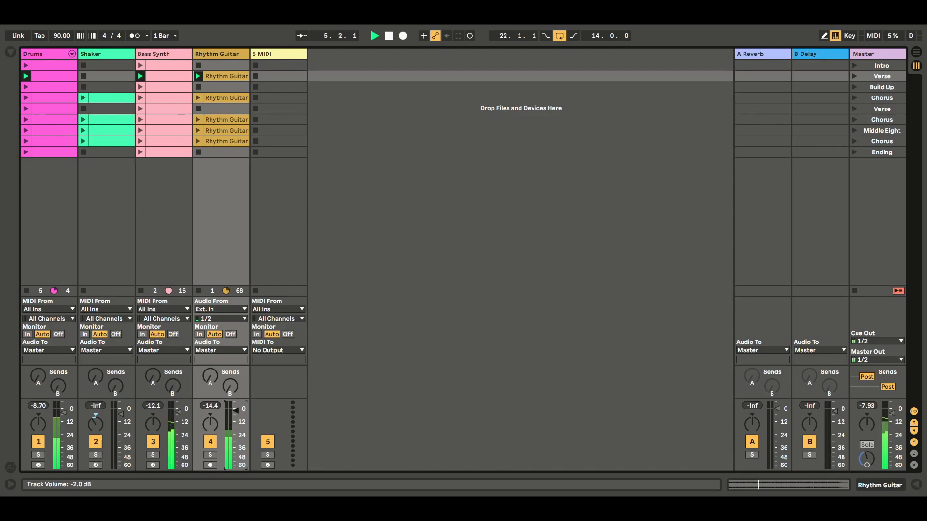
{"action": "left_click_drag", "start_coordinate": [178, 411], "coordinate": [178, 412]}
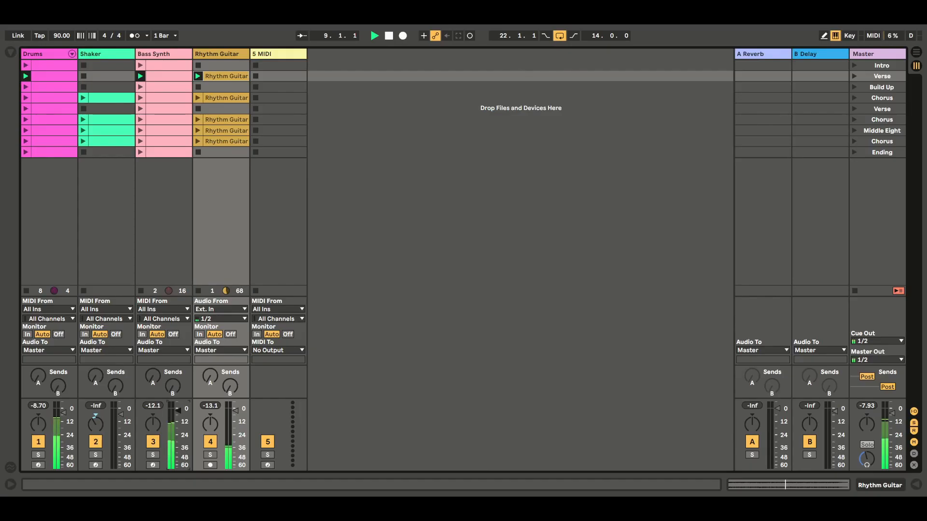
{"action": "left_click", "coordinate": [857, 291]}
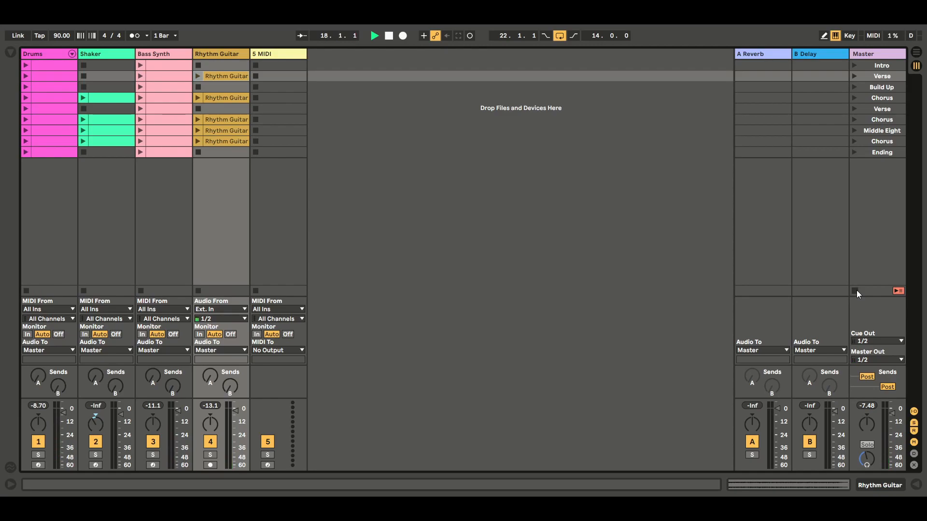
- Set the Verse guitar clip's gain to 3.00 dB and shorten its loop length to 16 bars
{"action": "double_click", "coordinate": [228, 76]}
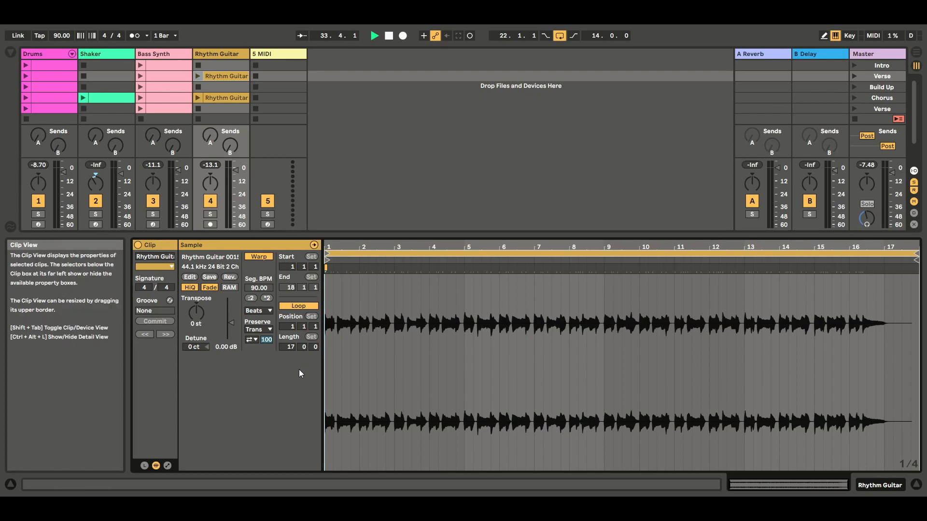
{"action": "left_click_drag", "start_coordinate": [232, 322], "coordinate": [232, 320]}
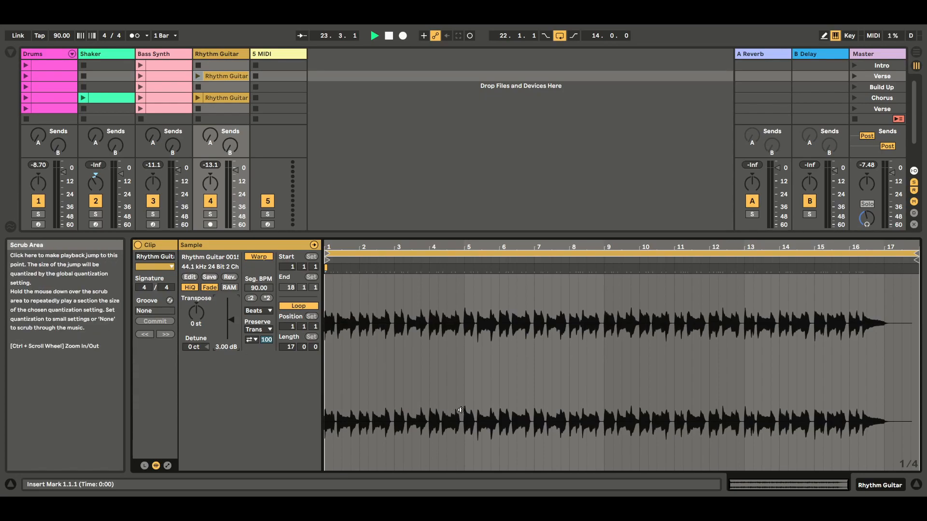
{"action": "left_click", "coordinate": [918, 252]}
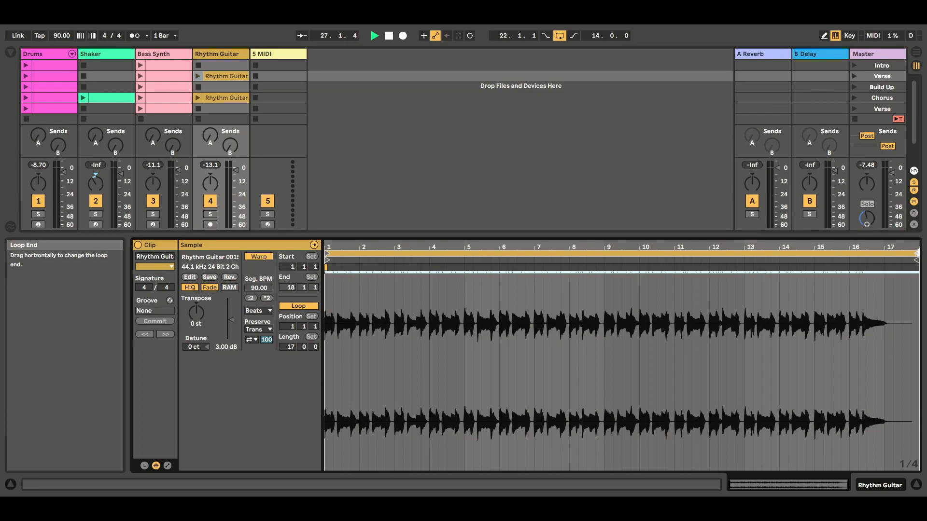
{"action": "left_click_drag", "start_coordinate": [918, 252], "coordinate": [881, 258]}
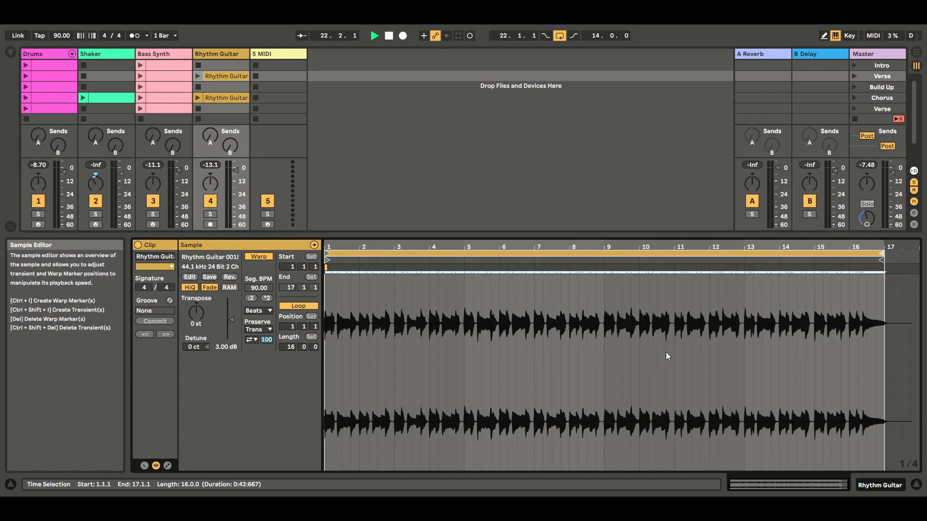
- Play the Verse scene to check the edited guitar clip, stop all clips and close the clip details
{"action": "left_click", "coordinate": [854, 76]}
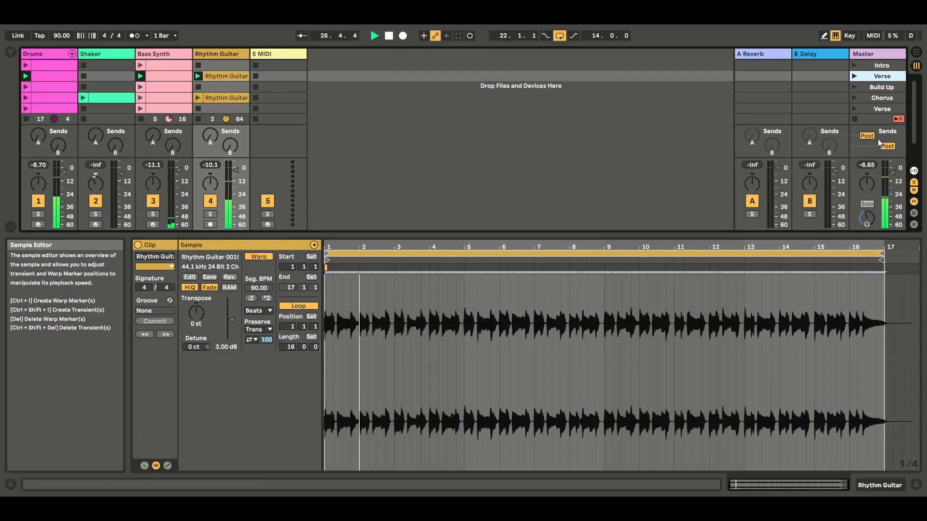
{"action": "left_click", "coordinate": [855, 119]}
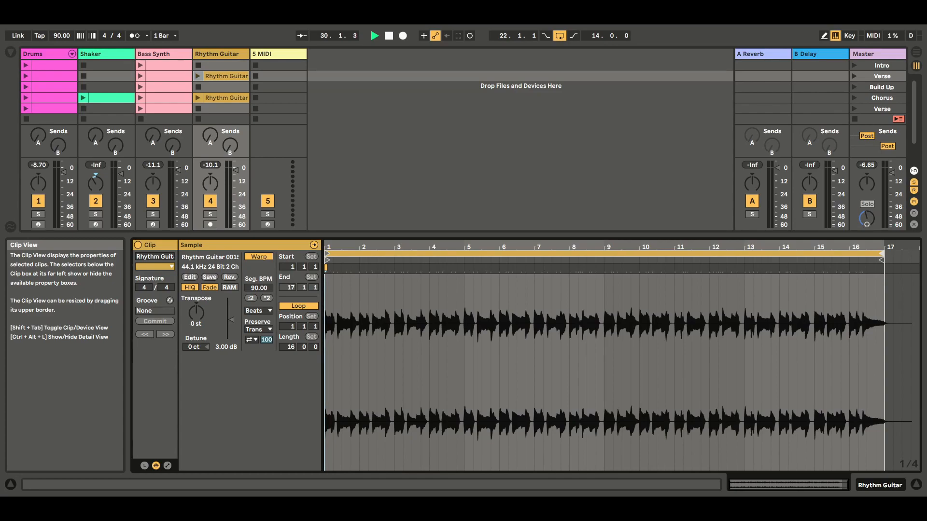
{"action": "left_click", "coordinate": [918, 486]}
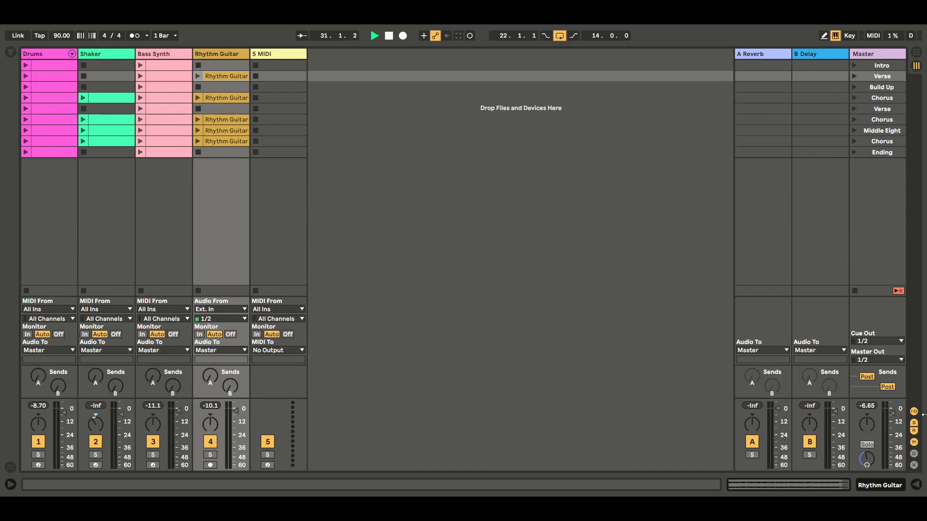
- Set the first Chorus guitar clip's gain to 3.00 dB and close the clip details
{"action": "double_click", "coordinate": [228, 100]}
{"action": "left_click_drag", "start_coordinate": [236, 327], "coordinate": [237, 324]}
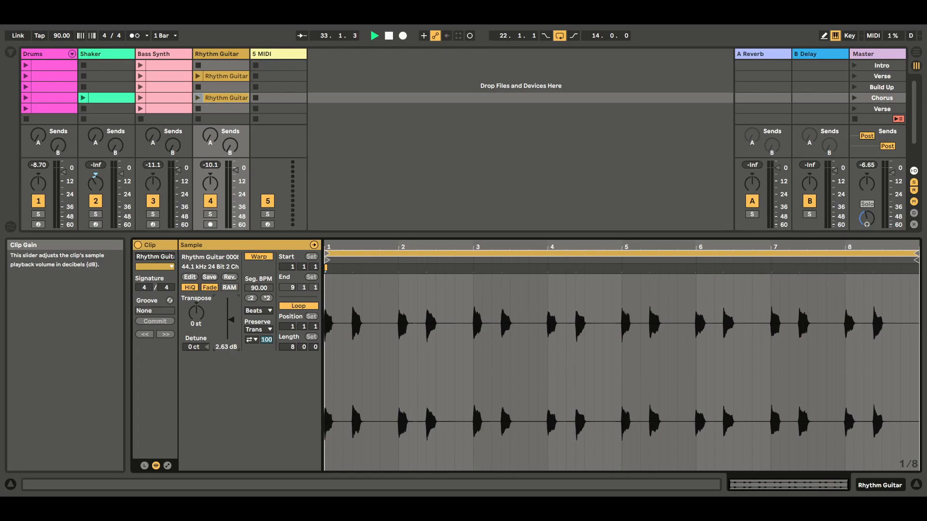
{"action": "left_click_drag", "start_coordinate": [237, 320], "coordinate": [237, 320]}
{"action": "left_click", "coordinate": [917, 485]}
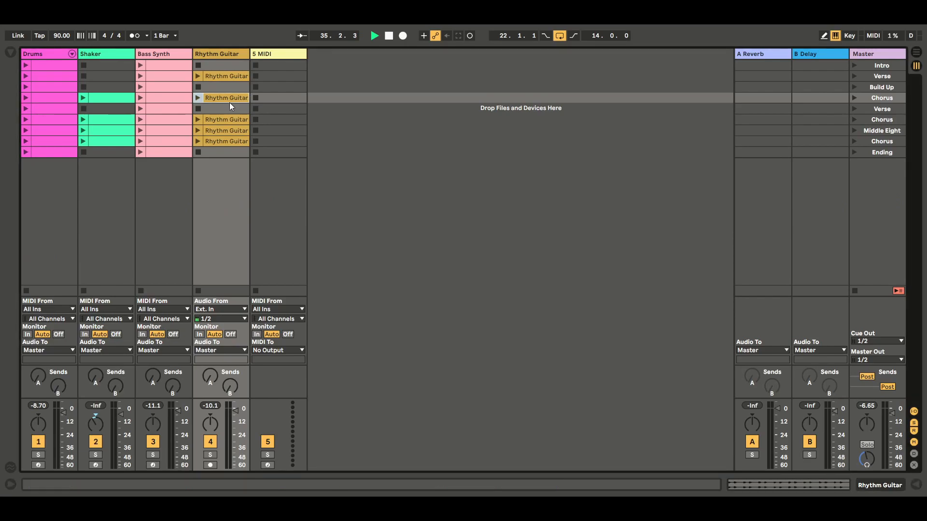
- Paste the adjusted Chorus guitar clip over those in the second Chorus, Middle Eight and last Chorus, and check the second Chorus clip's gain
{"action": "left_click", "coordinate": [229, 119]}
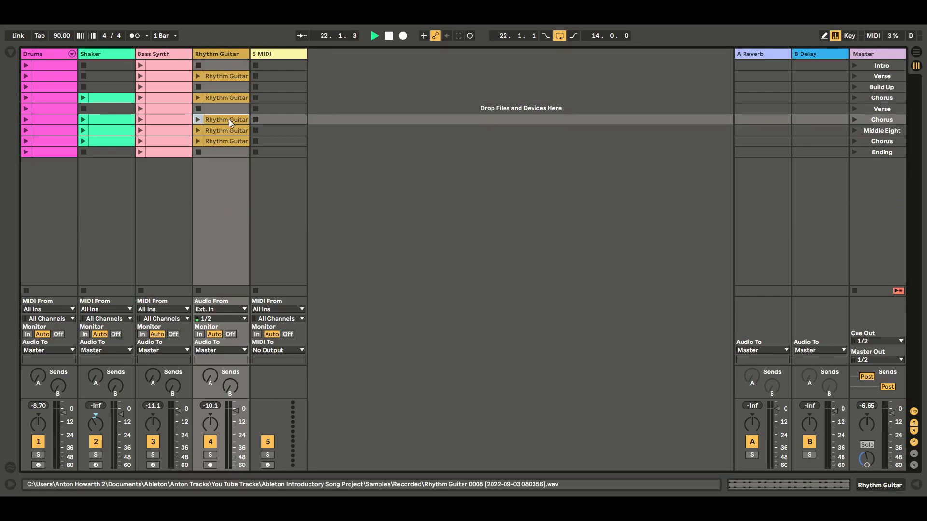
{"action": "left_click", "coordinate": [226, 130]}
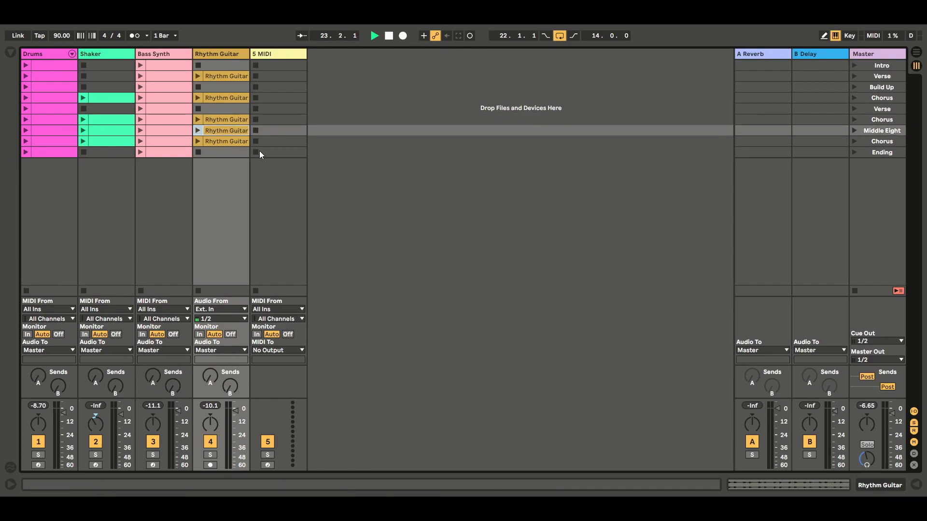
{"action": "left_click", "coordinate": [230, 141]}
{"action": "double_click", "coordinate": [228, 118]}
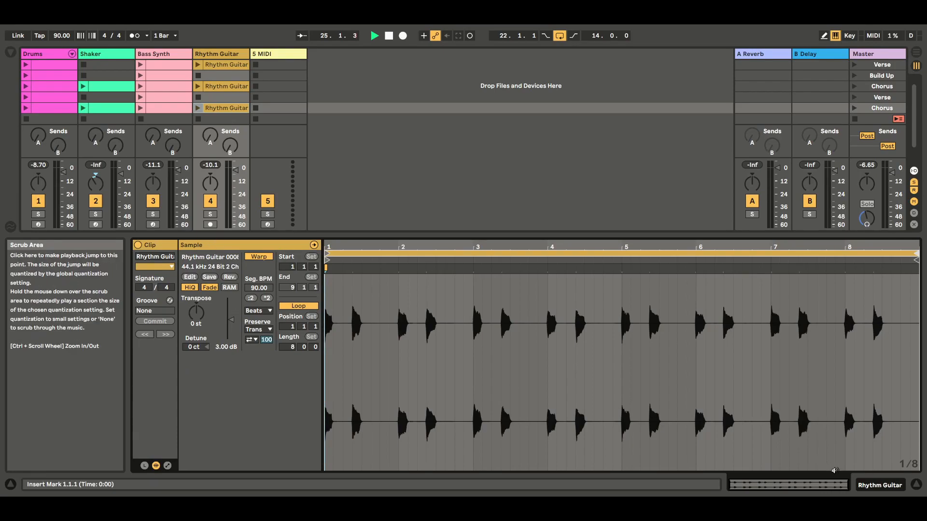
{"action": "left_click", "coordinate": [917, 485]}
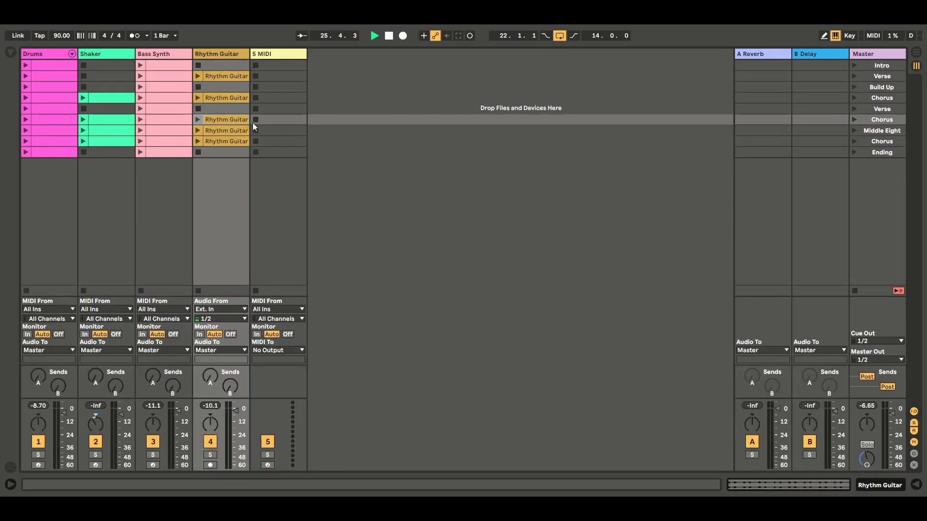
- Copy the first Verse guitar clip into the second Verse, Intro, Build Up and Ending scenes
{"action": "left_click", "coordinate": [229, 74]}
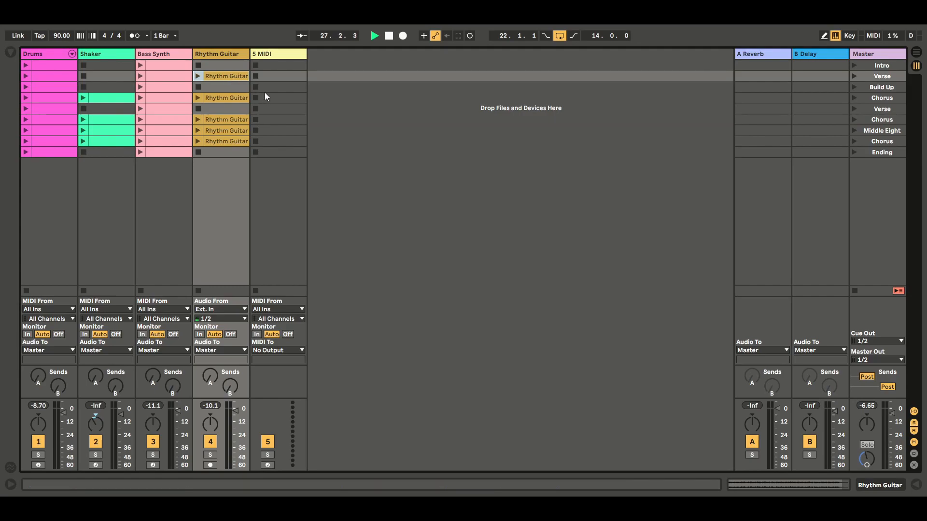
{"action": "left_click", "coordinate": [221, 108]}
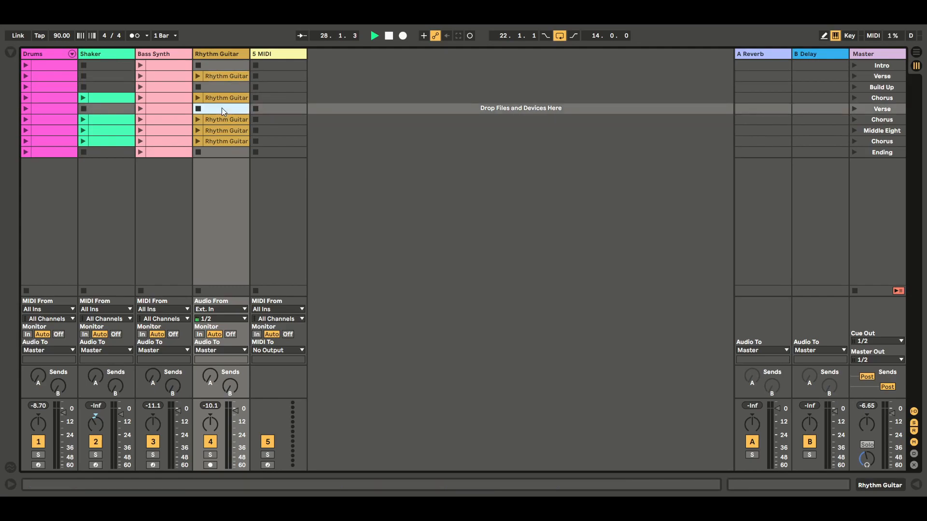
{"action": "key", "text": "ctrl+v"}
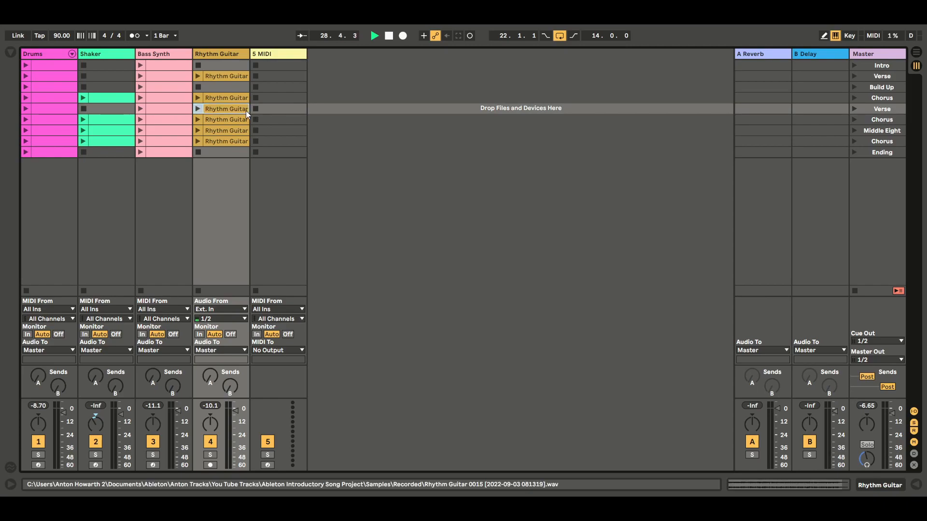
{"action": "left_click", "coordinate": [223, 65]}
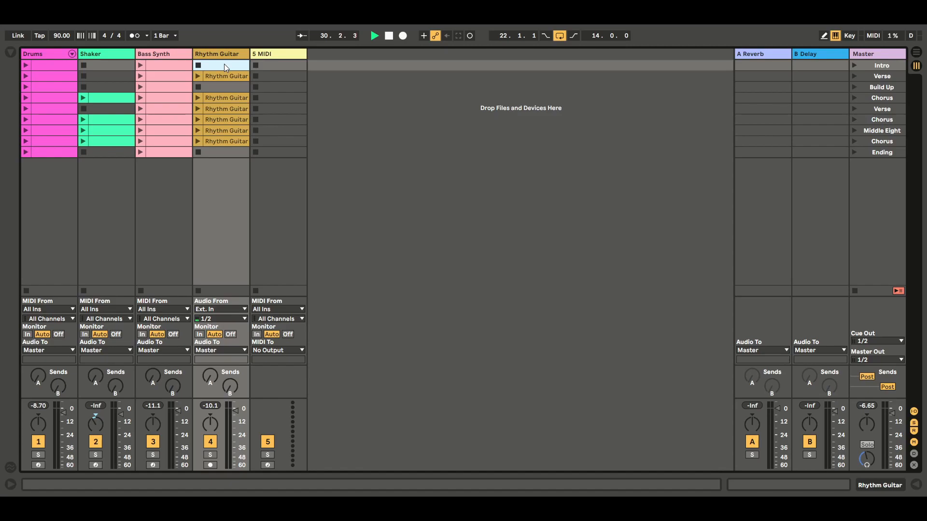
{"action": "key", "text": "ctrl+v"}
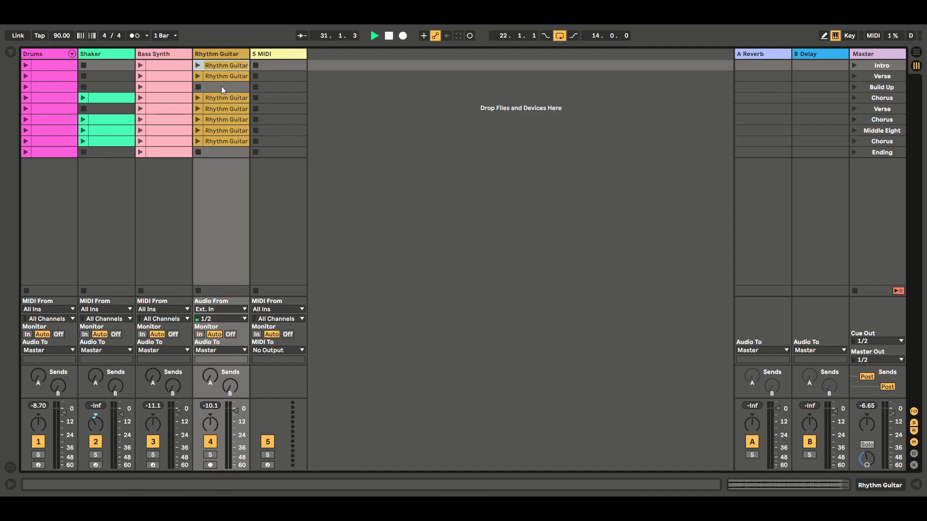
{"action": "left_click", "coordinate": [222, 88]}
{"action": "key", "text": "ctrl+v"}
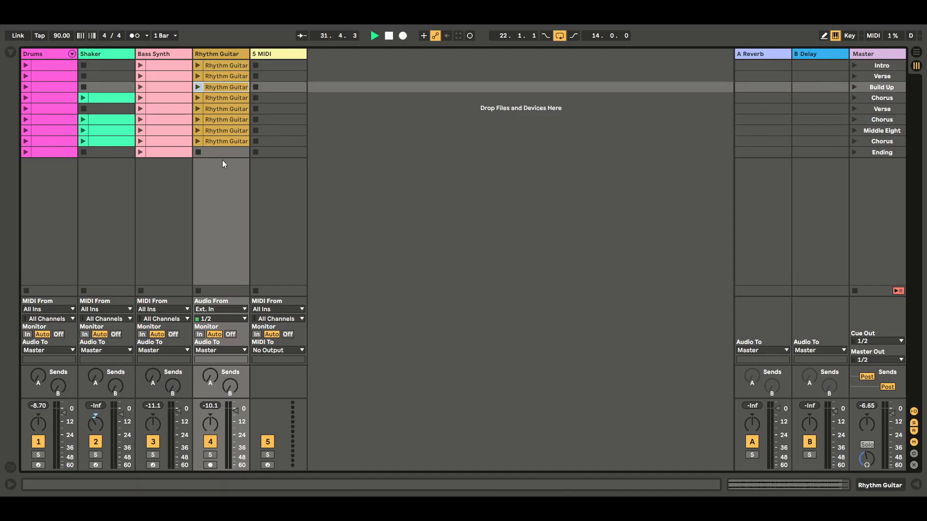
{"action": "left_click", "coordinate": [222, 152]}
{"action": "key", "text": "ctrl+v"}
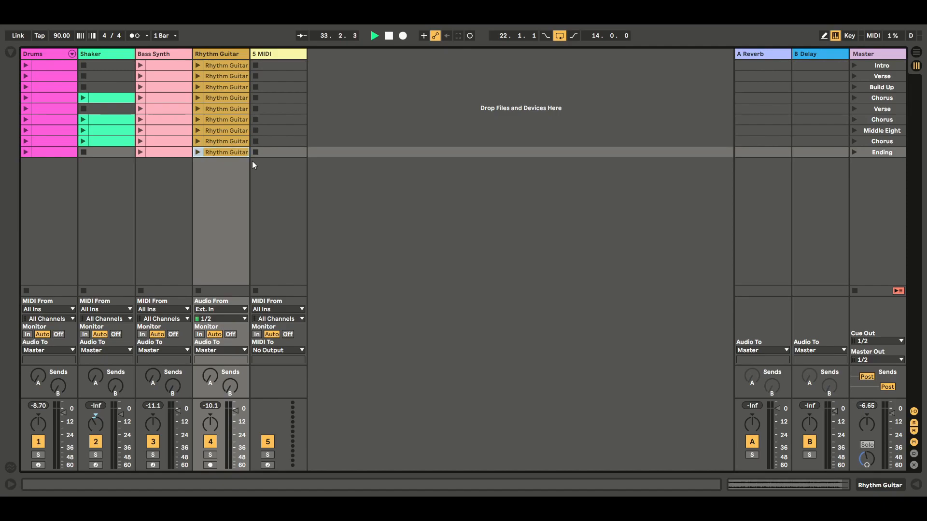
- Shorten the Intro guitar clip's loop length to 8 bars
{"action": "double_click", "coordinate": [229, 66]}
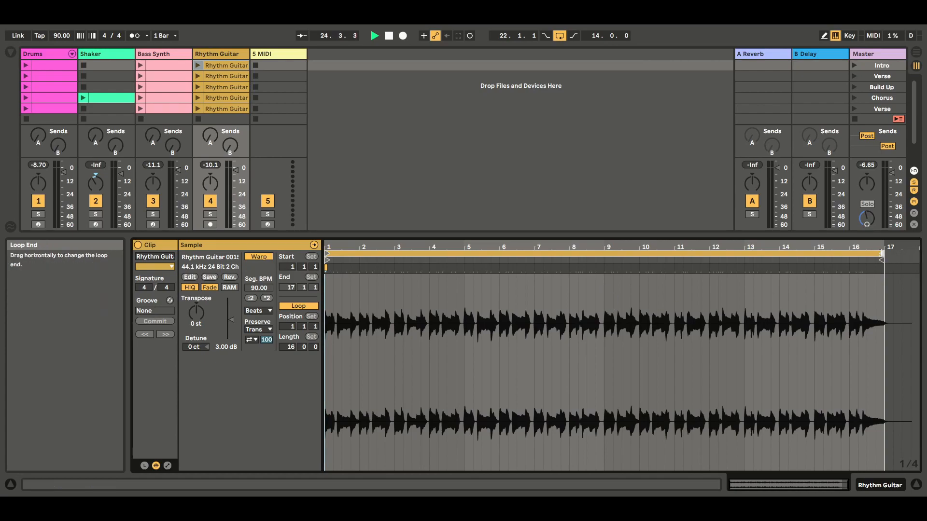
{"action": "left_click_drag", "start_coordinate": [881, 253], "coordinate": [601, 253]}
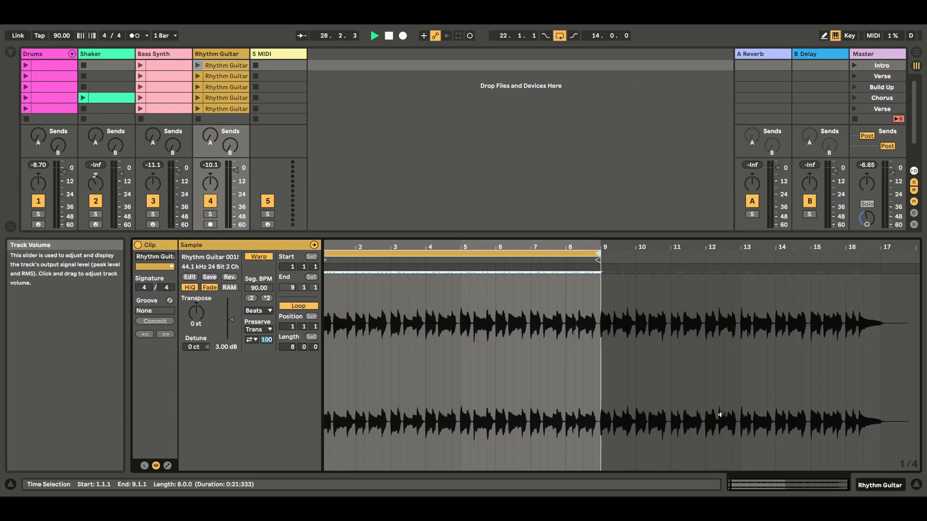
{"action": "left_click_drag", "start_coordinate": [783, 483], "coordinate": [782, 484]}
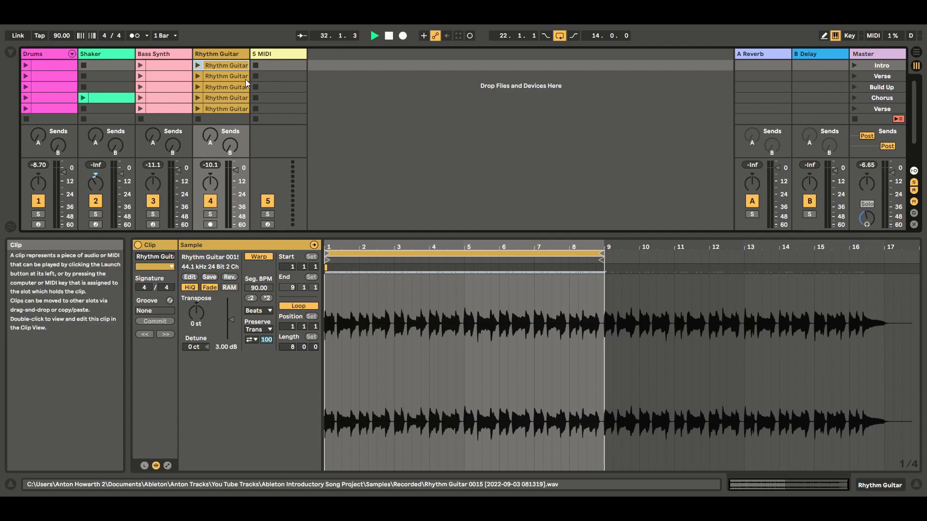
- Paste the shortened Intro guitar clip over those in Build Up and Ending, and close the clip details
{"action": "left_click", "coordinate": [227, 88]}
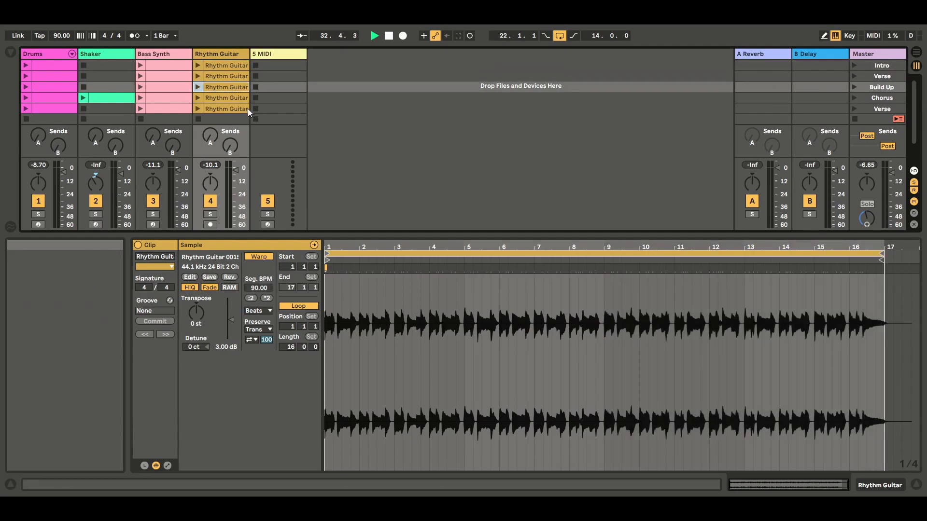
{"action": "key", "text": "ctrl+z"}
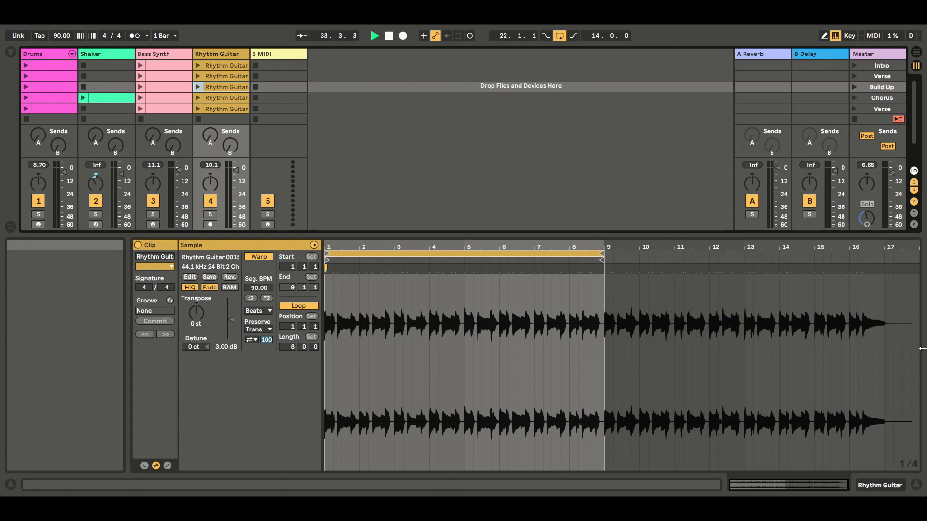
{"action": "left_click", "coordinate": [917, 487]}
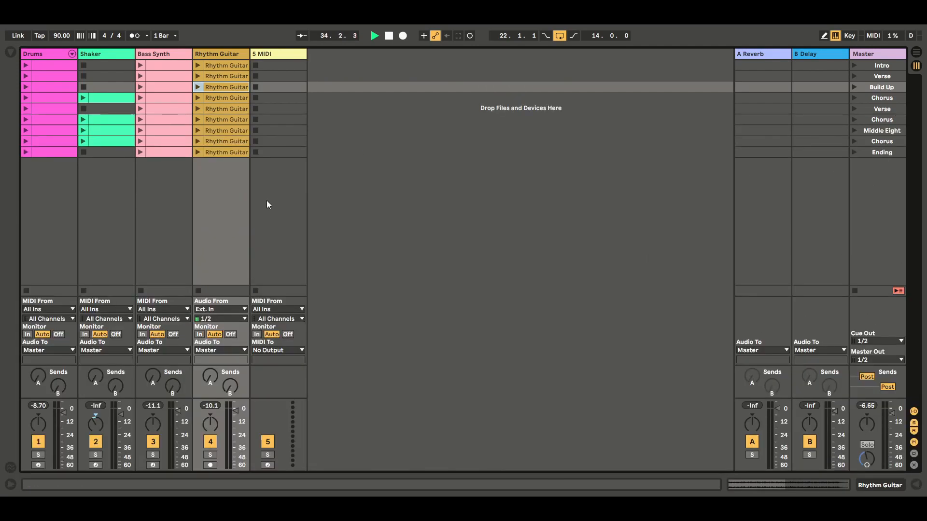
{"action": "left_click", "coordinate": [228, 153]}
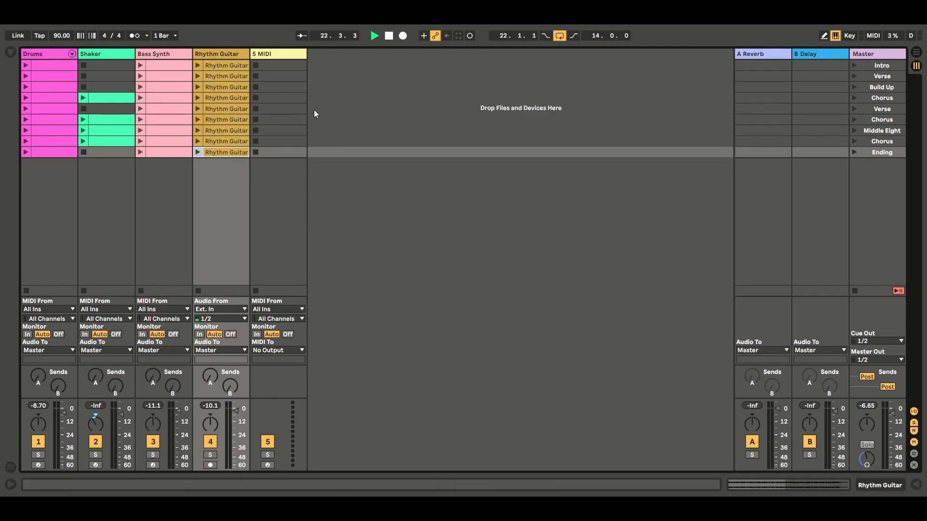
- Play the scenes in order from Intro through the second Chorus to check the guitar parts, and stop all clips
{"action": "left_click", "coordinate": [854, 65]}
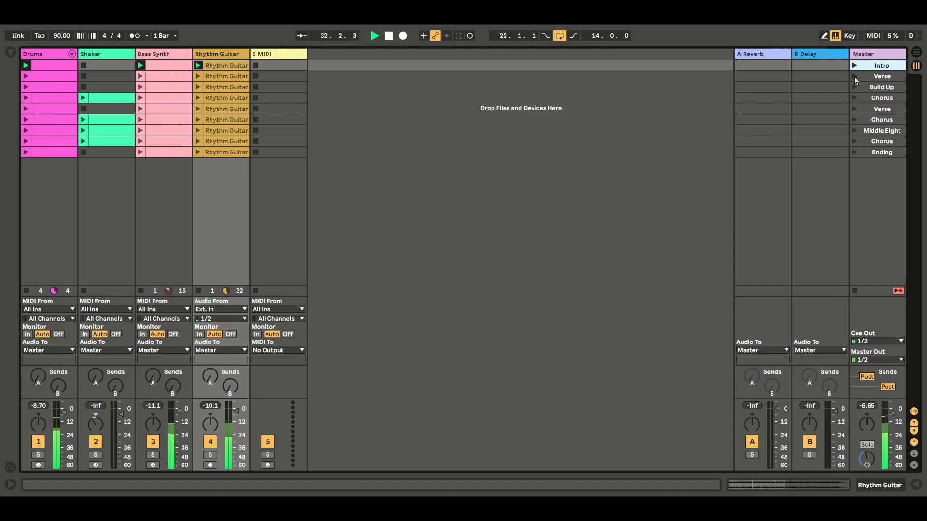
{"action": "left_click", "coordinate": [854, 77]}
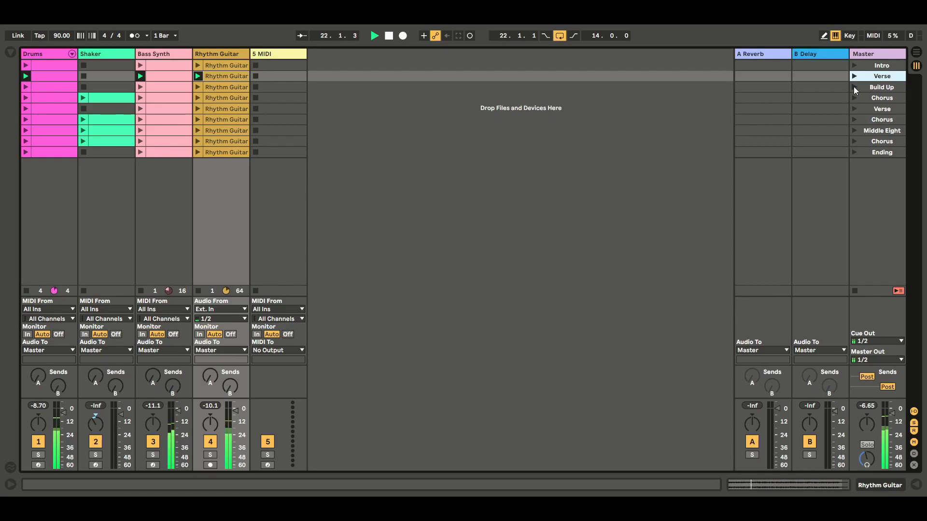
{"action": "left_click", "coordinate": [853, 87]}
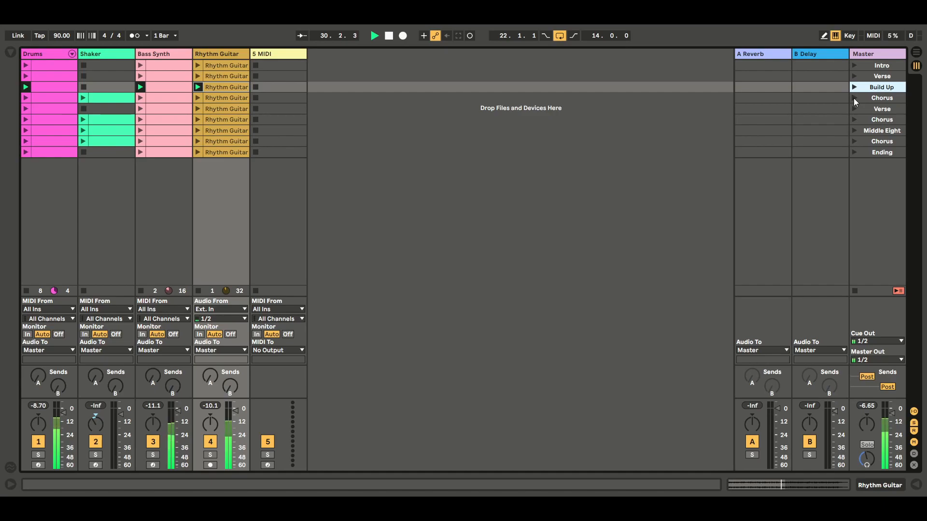
{"action": "left_click", "coordinate": [854, 97]}
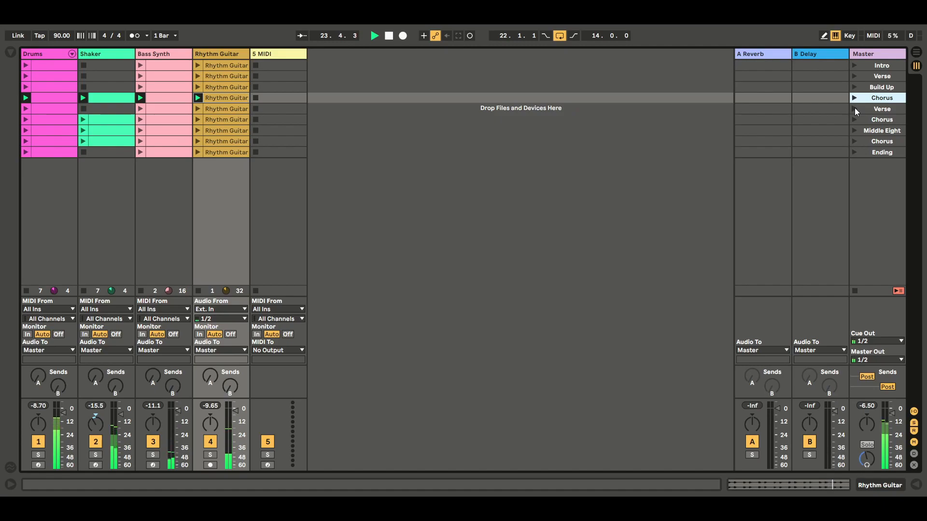
{"action": "left_click", "coordinate": [855, 108]}
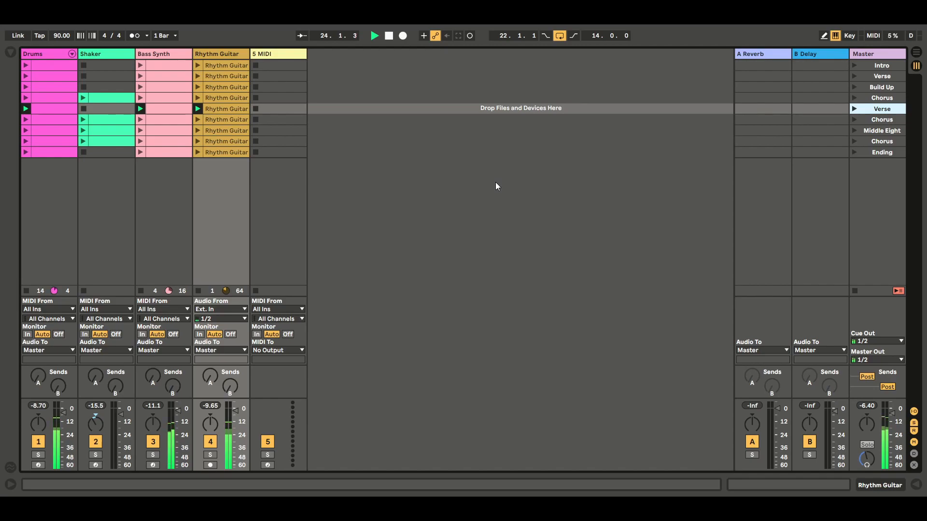
{"action": "left_click", "coordinate": [853, 119]}
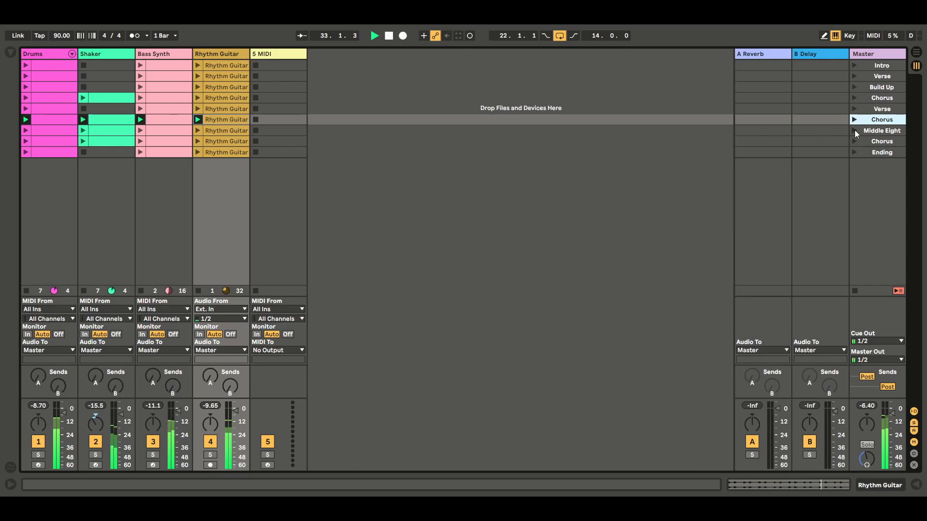
{"action": "left_click", "coordinate": [856, 291]}
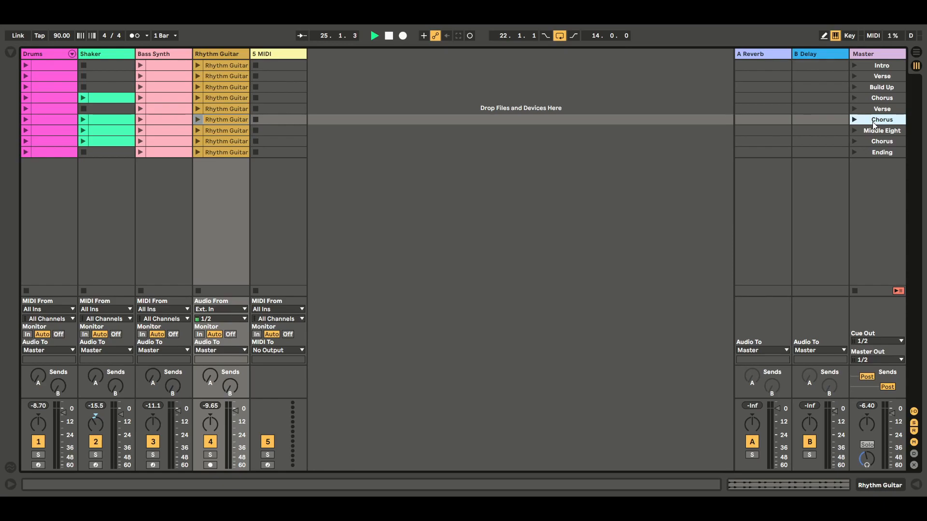
{"action": "left_click", "coordinate": [866, 74]}
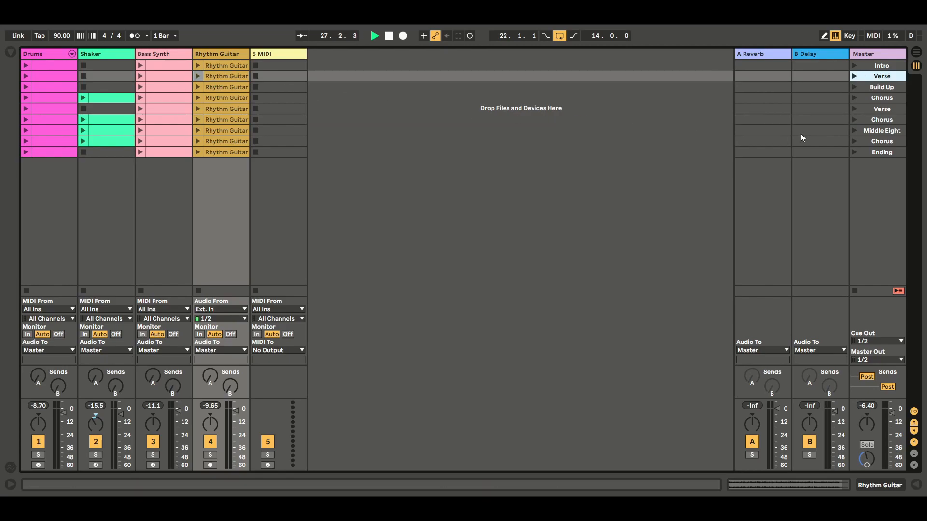
{"action": "left_click", "coordinate": [883, 111]}
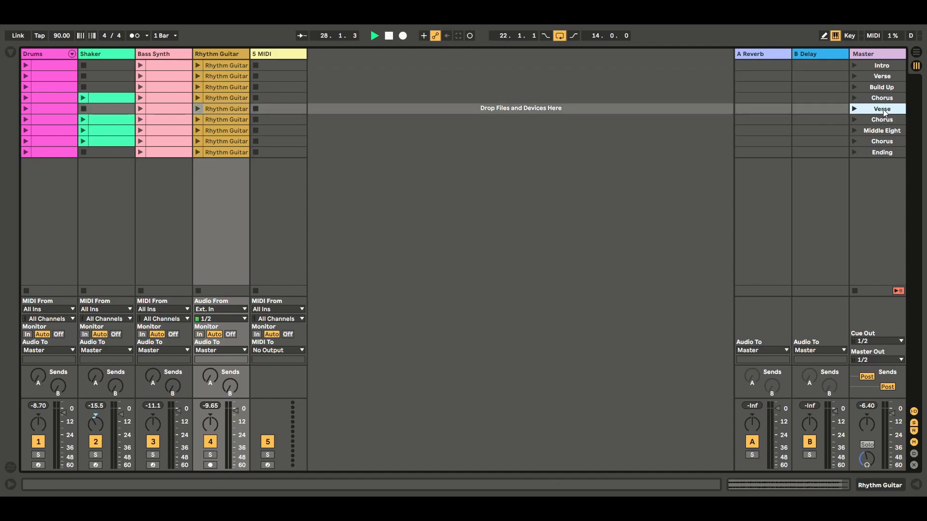
{"action": "left_click", "coordinate": [880, 76]}
{"action": "left_click", "coordinate": [879, 110]}
- Shorten the first Verse guitar clip's loop length to 8 bars and close the clip details
{"action": "left_click", "coordinate": [875, 77]}
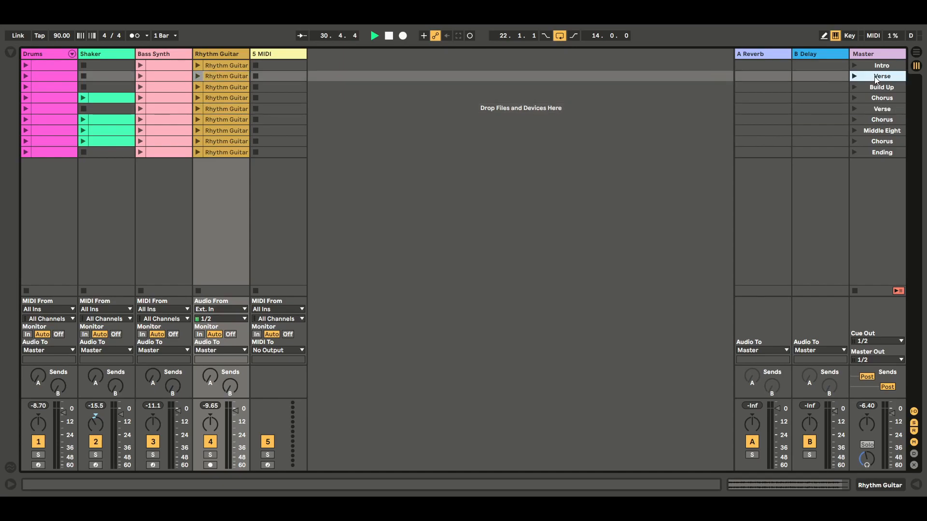
{"action": "double_click", "coordinate": [224, 76]}
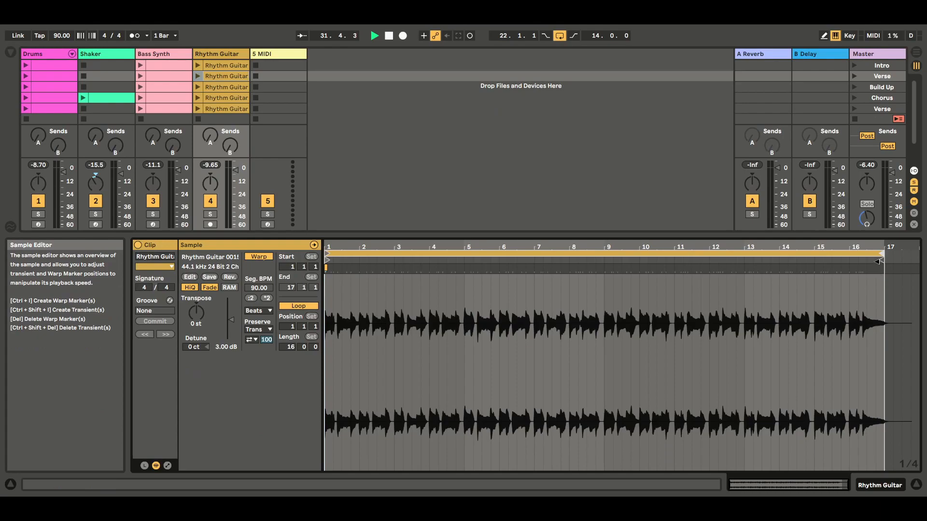
{"action": "left_click_drag", "start_coordinate": [882, 255], "coordinate": [600, 267]}
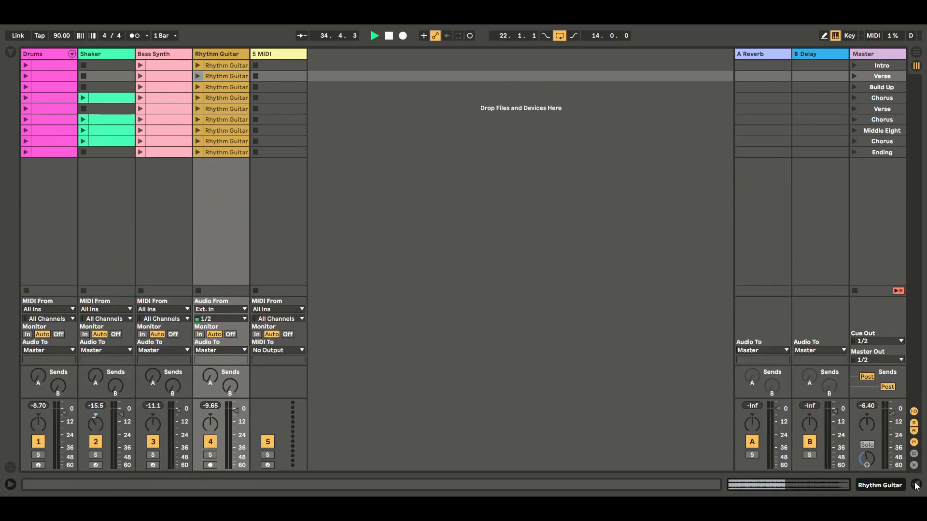
{"action": "left_click", "coordinate": [916, 484]}
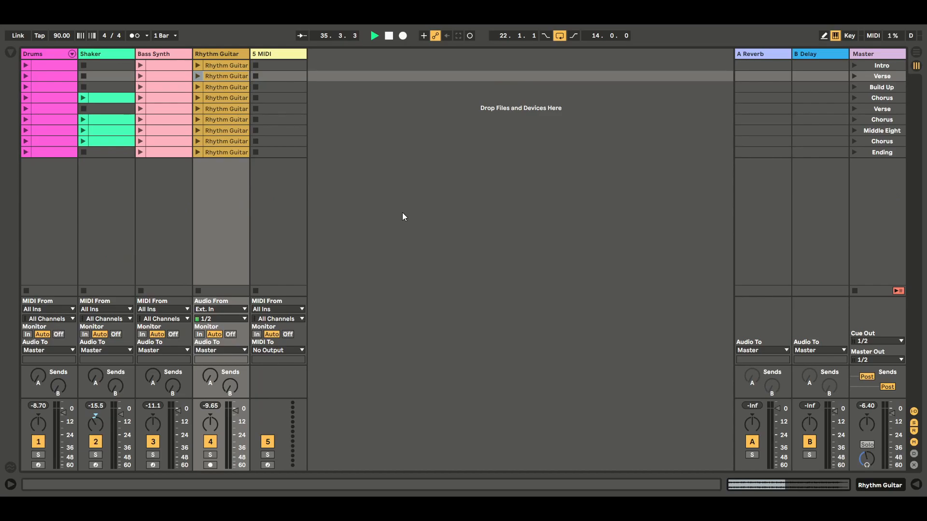